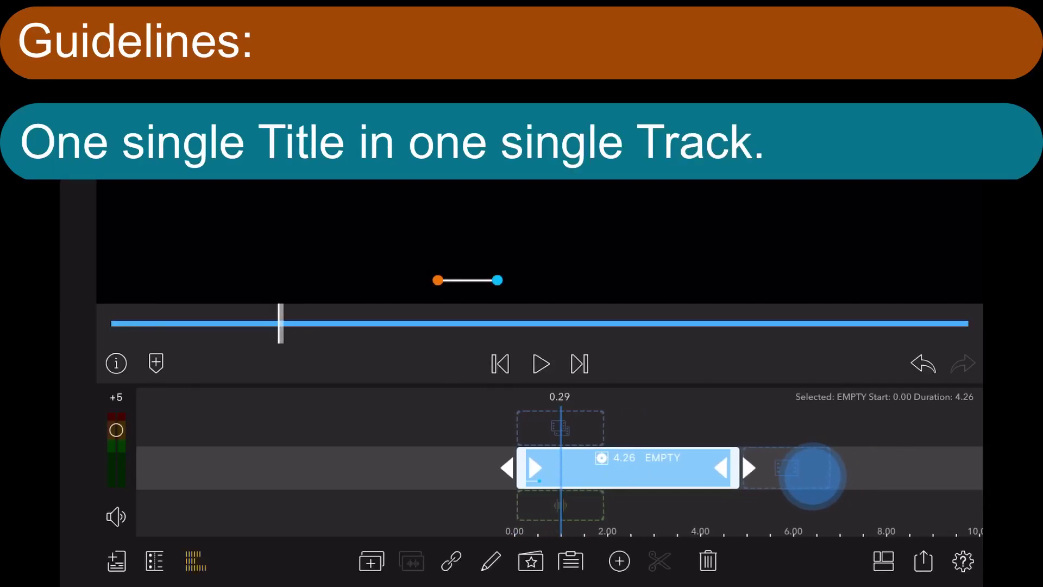
{"action": "mouse_move", "coordinate": [793, 479]}
{"action": "left_mouse_down"}
{"action": "mouse_move", "coordinate": [706, 503]}
{"action": "mouse_move", "coordinate": [851, 483]}
{"action": "left_mouse_up"}
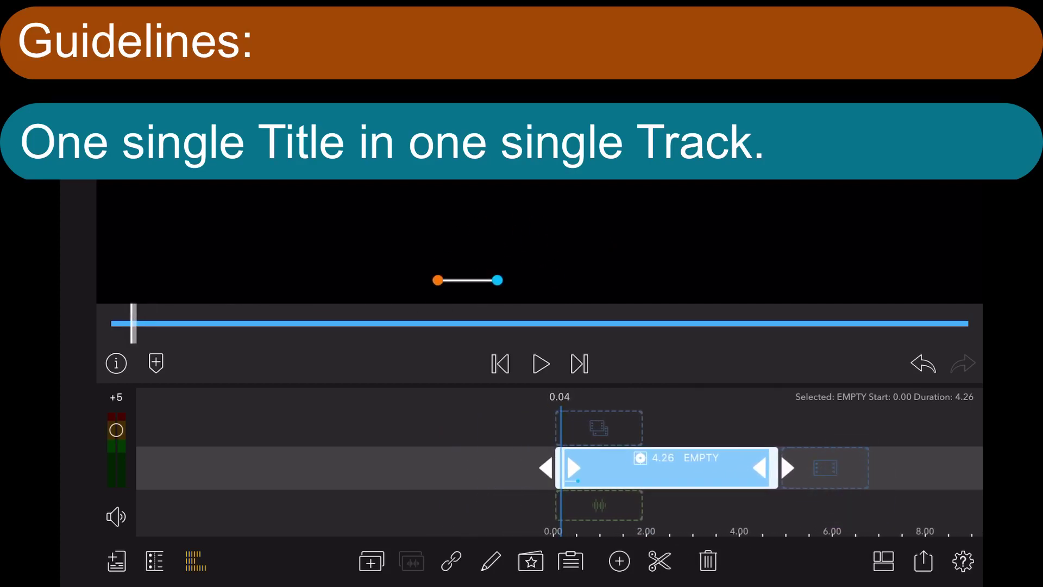
{"action": "left_click", "coordinate": [541, 363]}
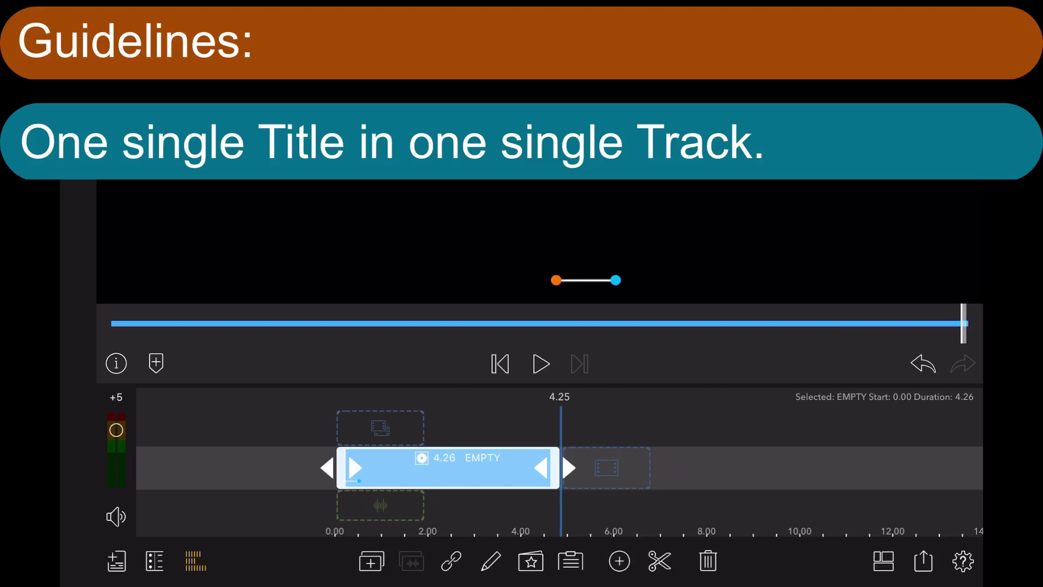
{"action": "mouse_move", "coordinate": [660, 475]}
{"action": "left_mouse_down"}
{"action": "mouse_move", "coordinate": [858, 472]}
{"action": "mouse_move", "coordinate": [726, 488]}
{"action": "left_mouse_up"}
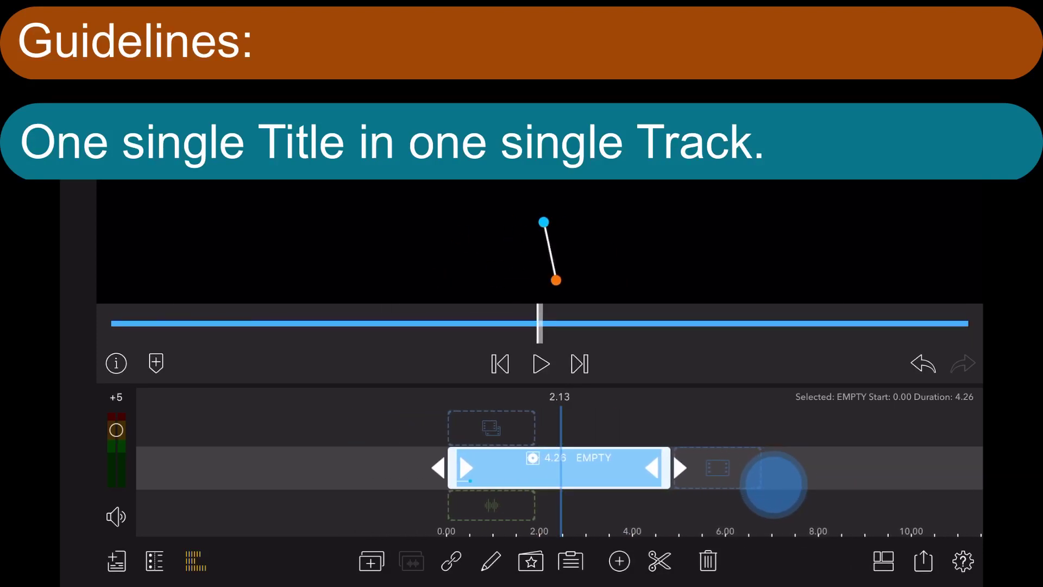